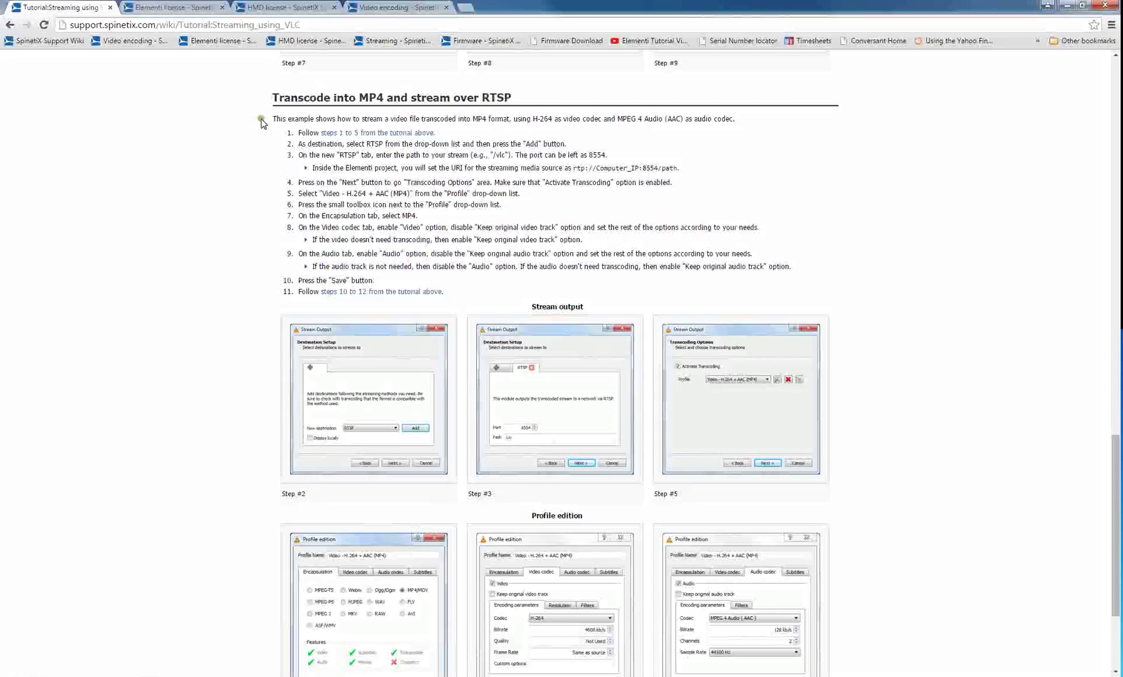
# Review the wiki's Streaming_using_VLC tutorial, including the section on transcoding into MP4 and streaming over RTSP.
pyautogui.moveTo(213, 25); pyautogui.dragTo(308, 20)
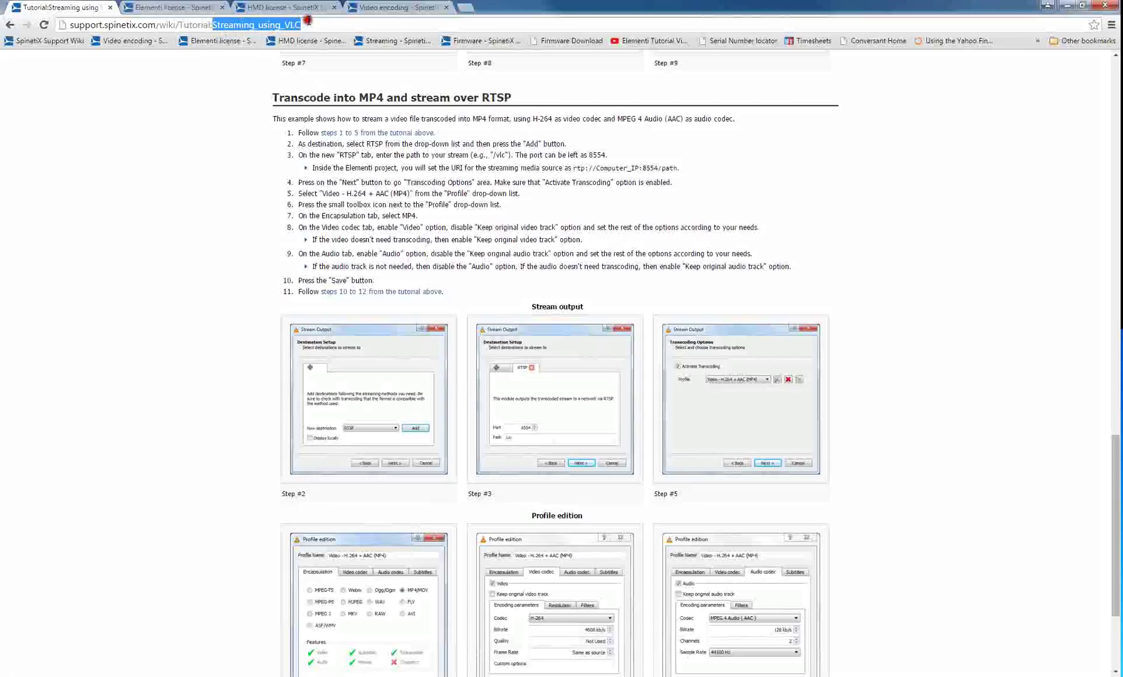
pyautogui.click(270, 95)
pyautogui.moveTo(269, 95); pyautogui.dragTo(481, 285)
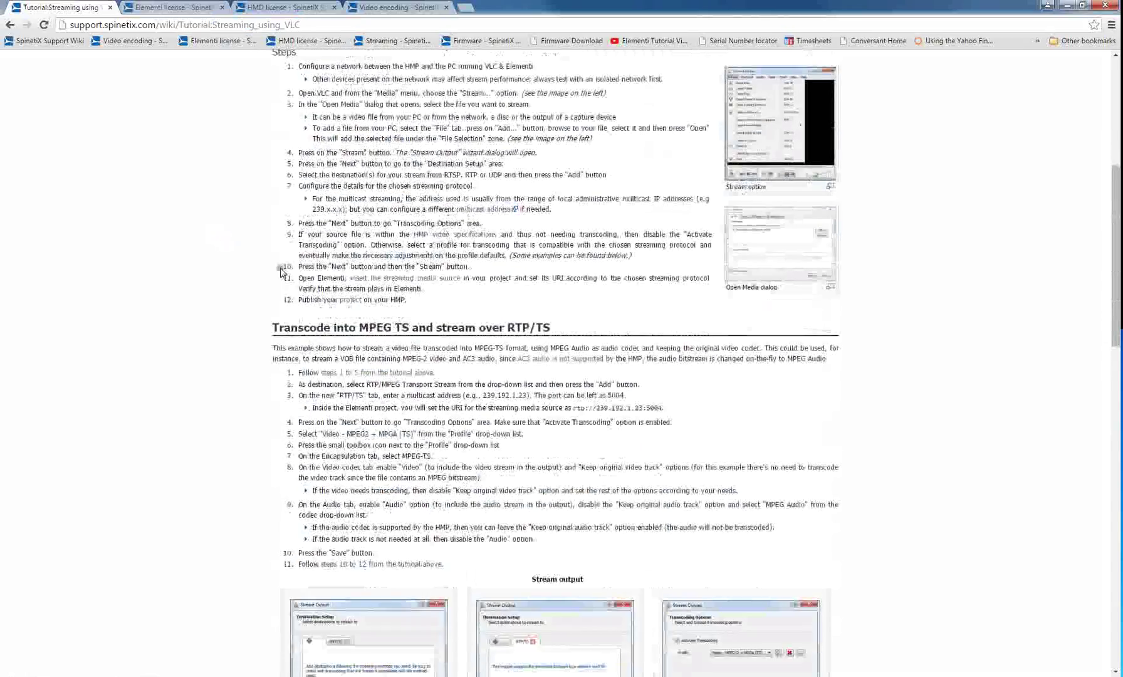
pyautogui.scroll(-5, 260, 331)
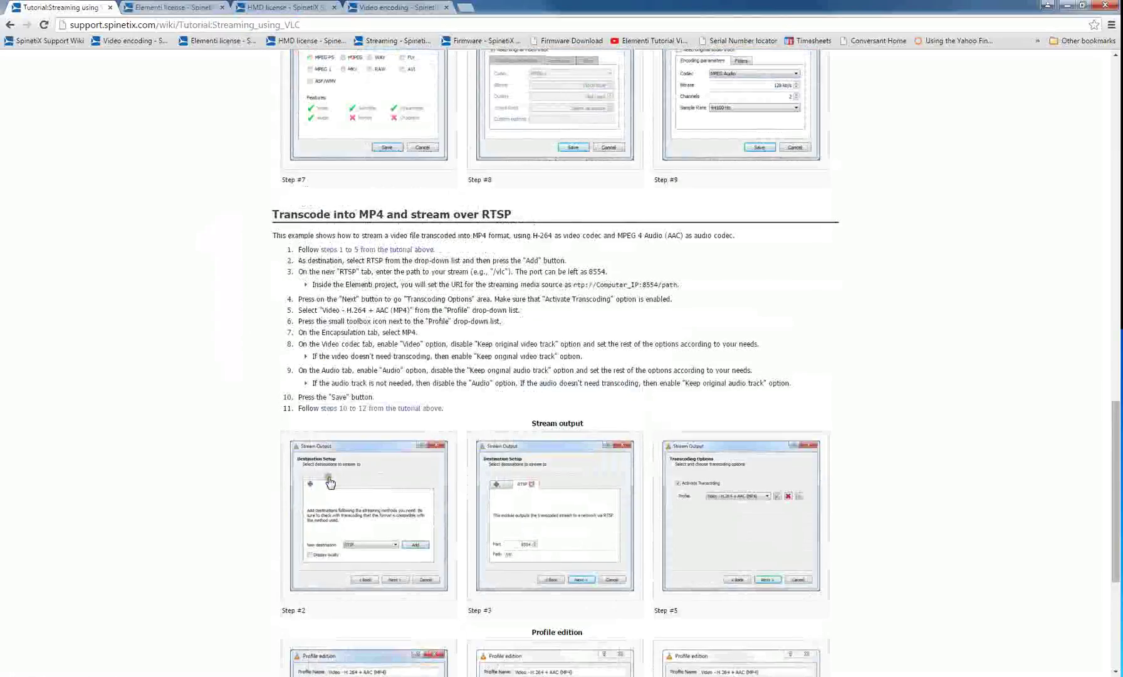
# Switch to VLC media player, dismiss the open Stream Output wizard and bring up the local file selection for opening media.
pyautogui.click(413, 662)
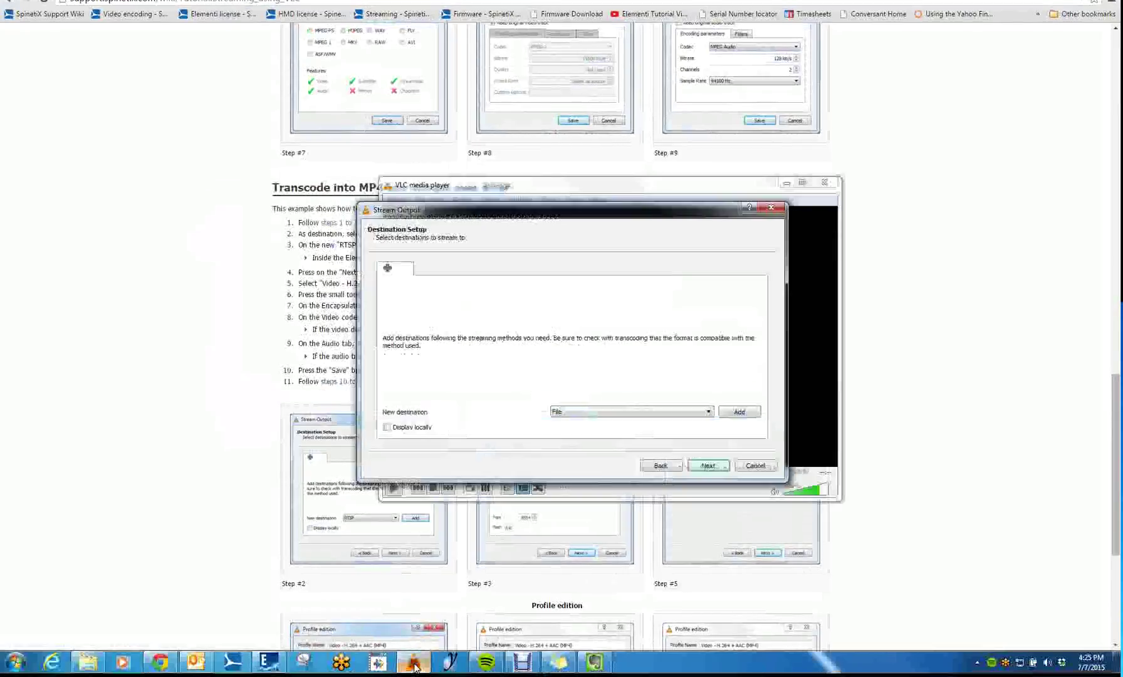
pyautogui.click(754, 465)
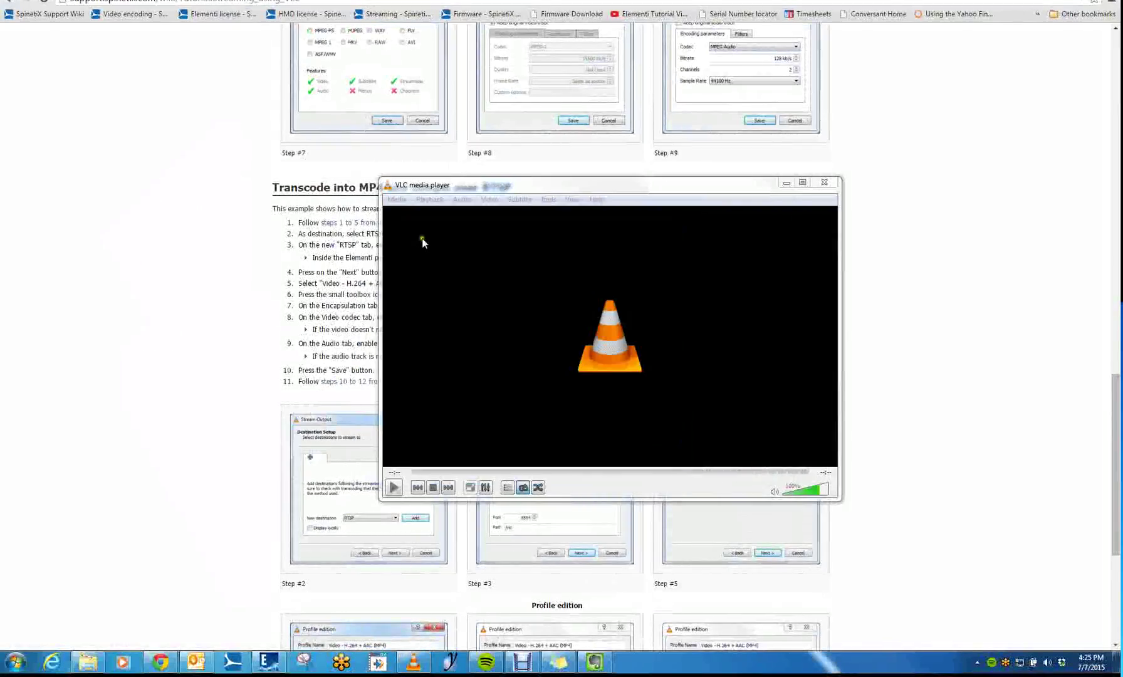
pyautogui.click(397, 199)
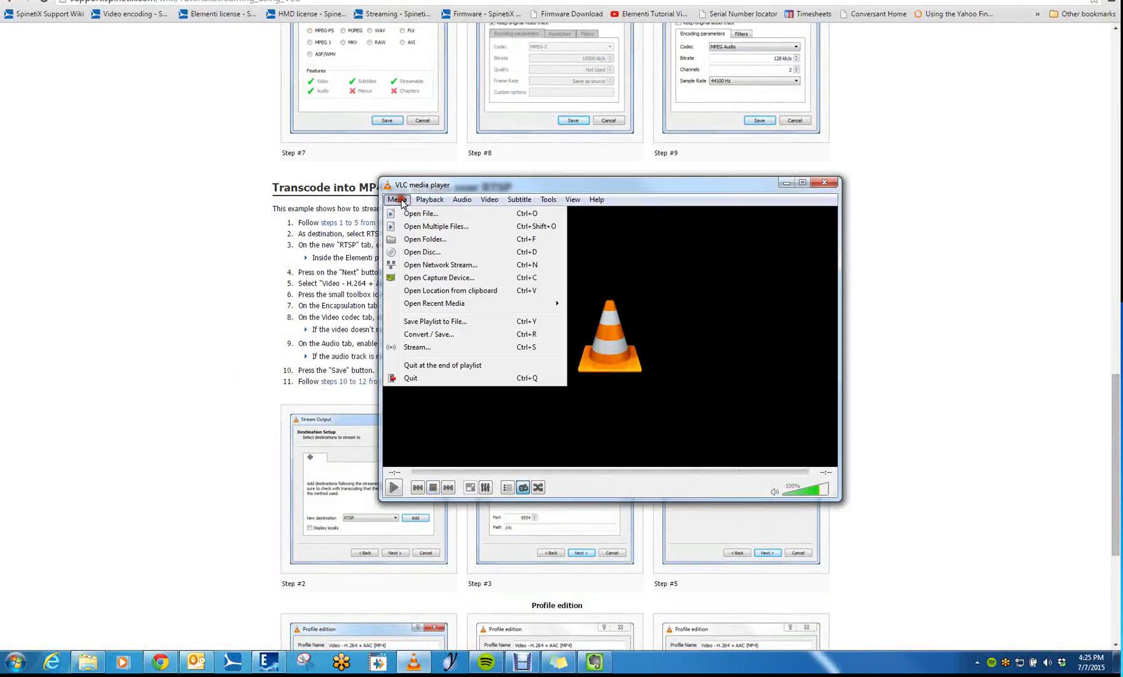
pyautogui.click(421, 266)
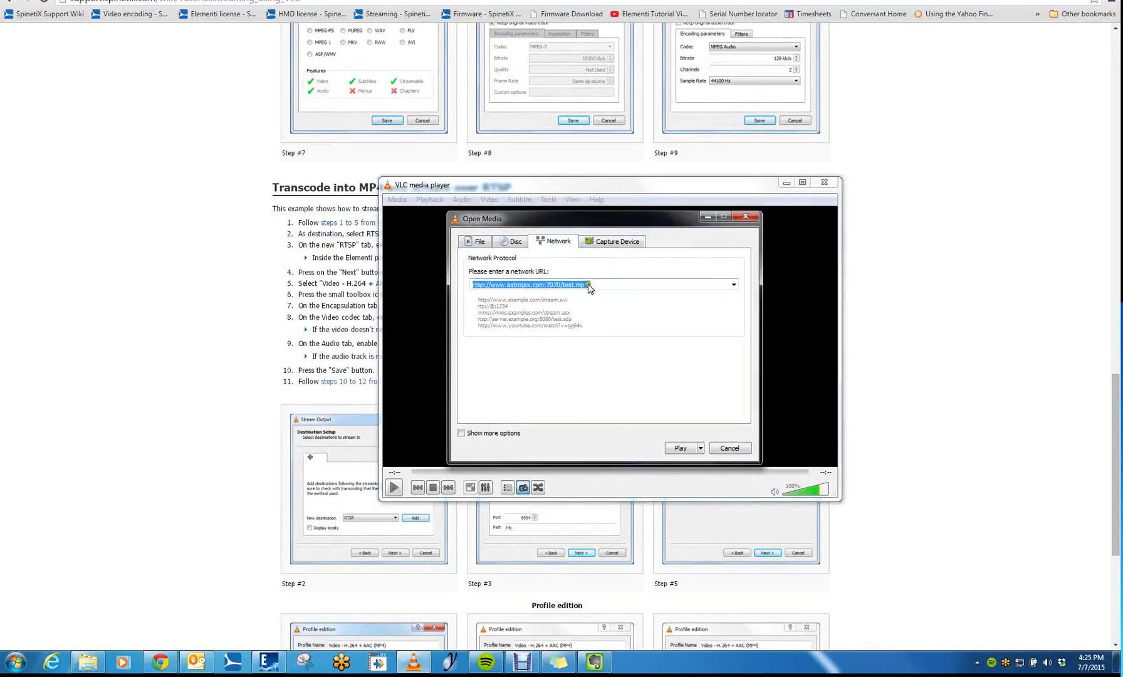
pyautogui.click(478, 242)
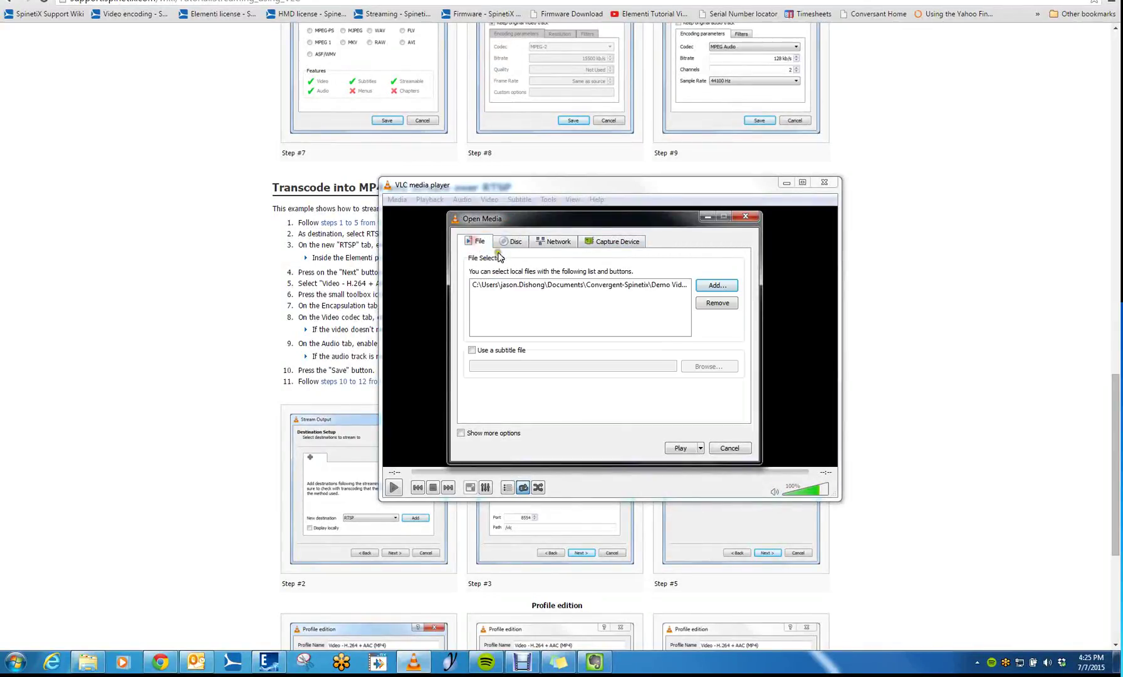
# Send the listed local video file, Convergent NOC HD.mp4, to the streaming wizard as the source.
pyautogui.doubleClick(558, 287)
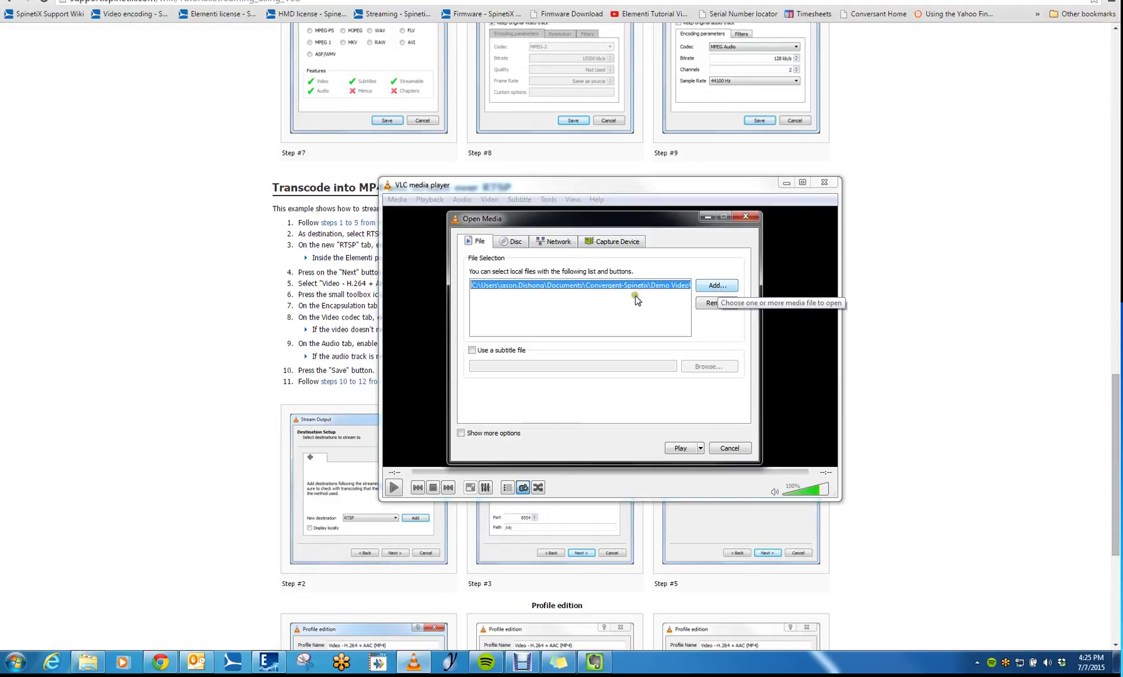
pyautogui.click(584, 304)
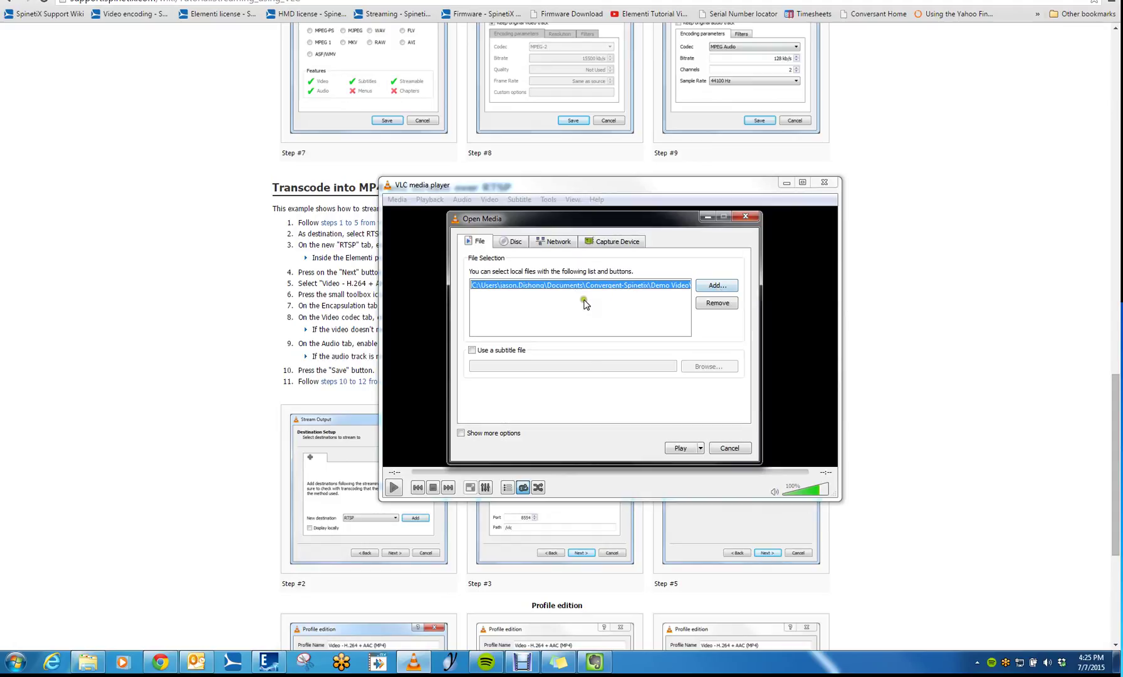
pyautogui.click(612, 419)
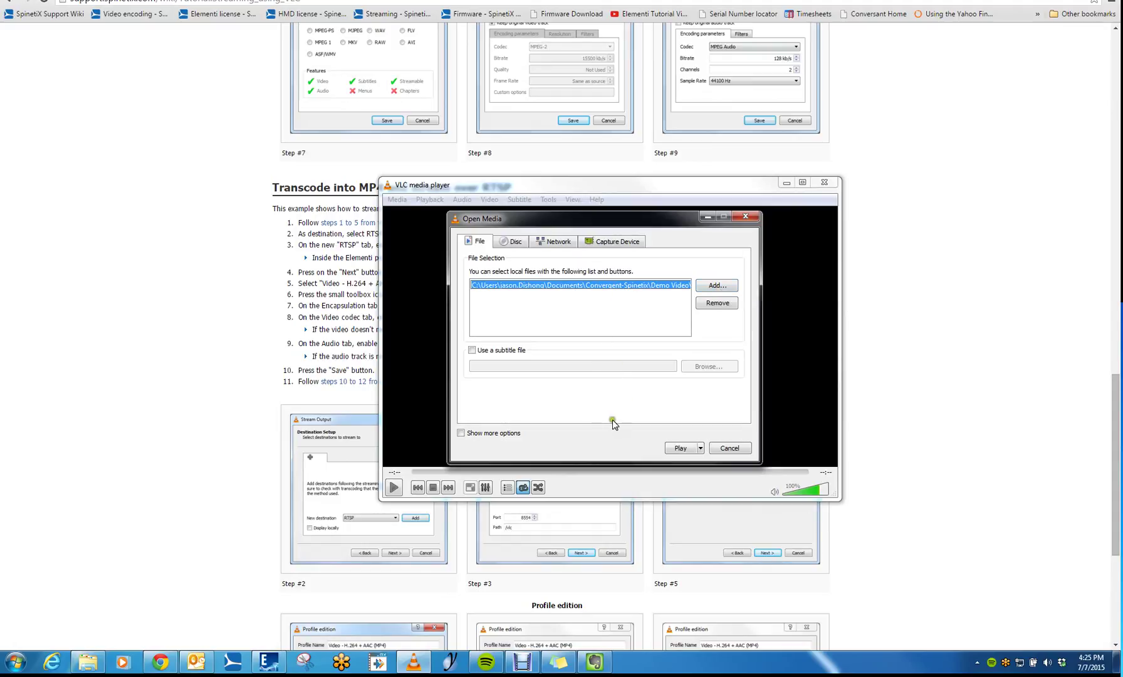
pyautogui.click(700, 448)
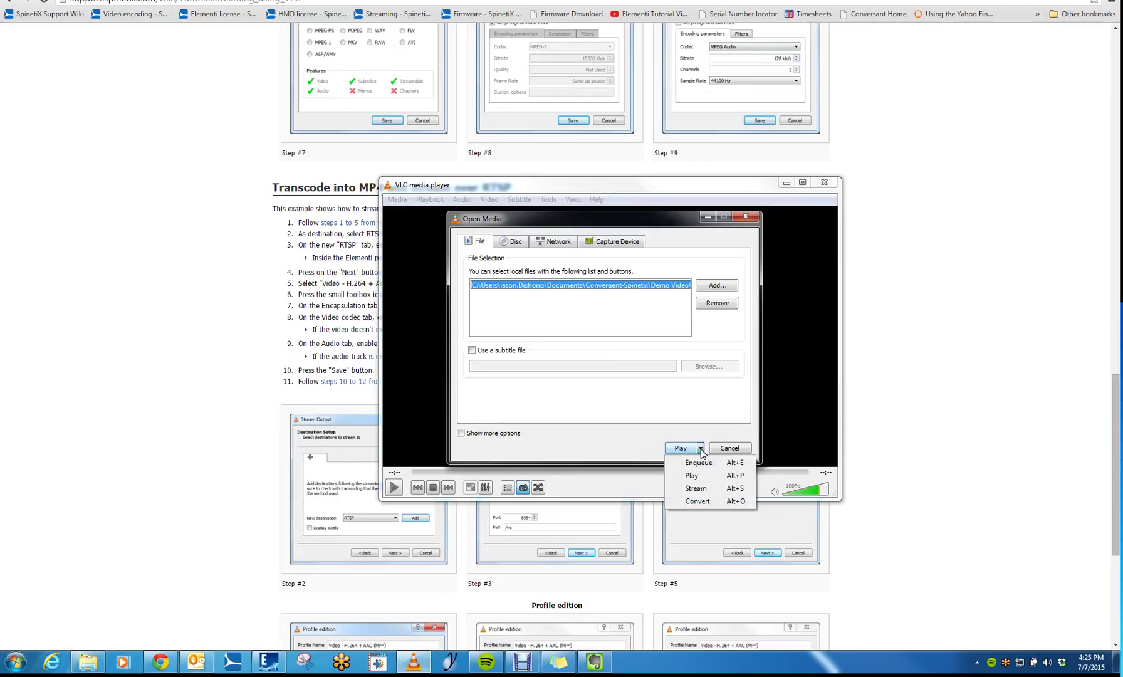
pyautogui.click(692, 488)
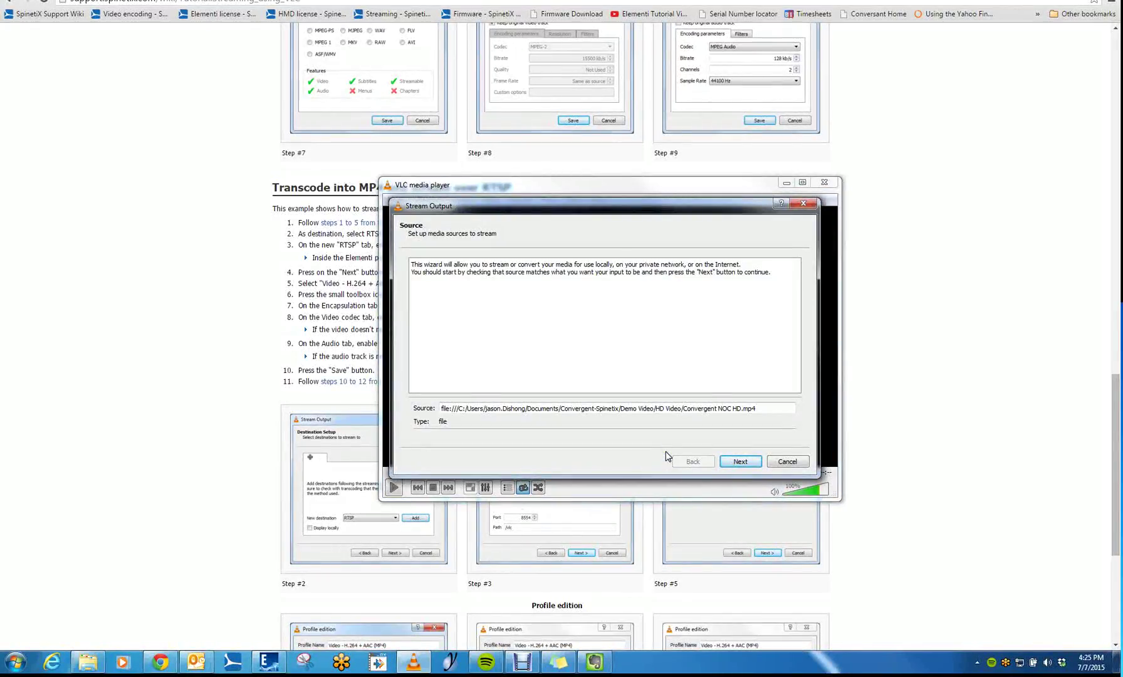
# Add an RTSP stream destination with port 8554 and path /vlc.
pyautogui.click(739, 462)
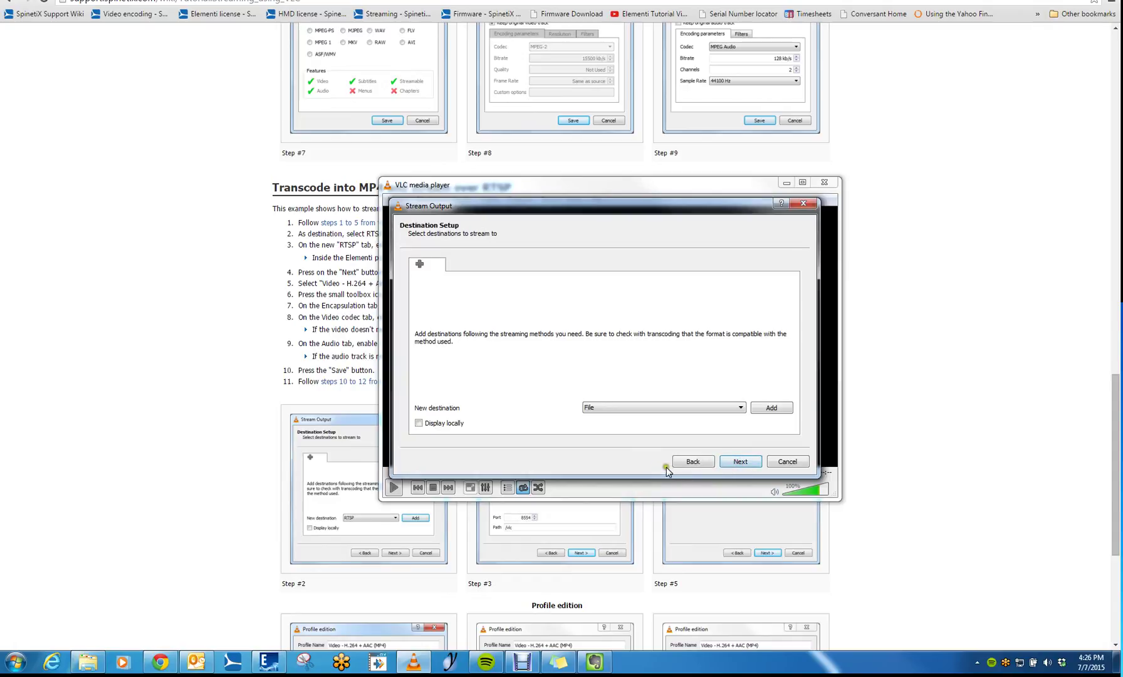
pyautogui.click(716, 414)
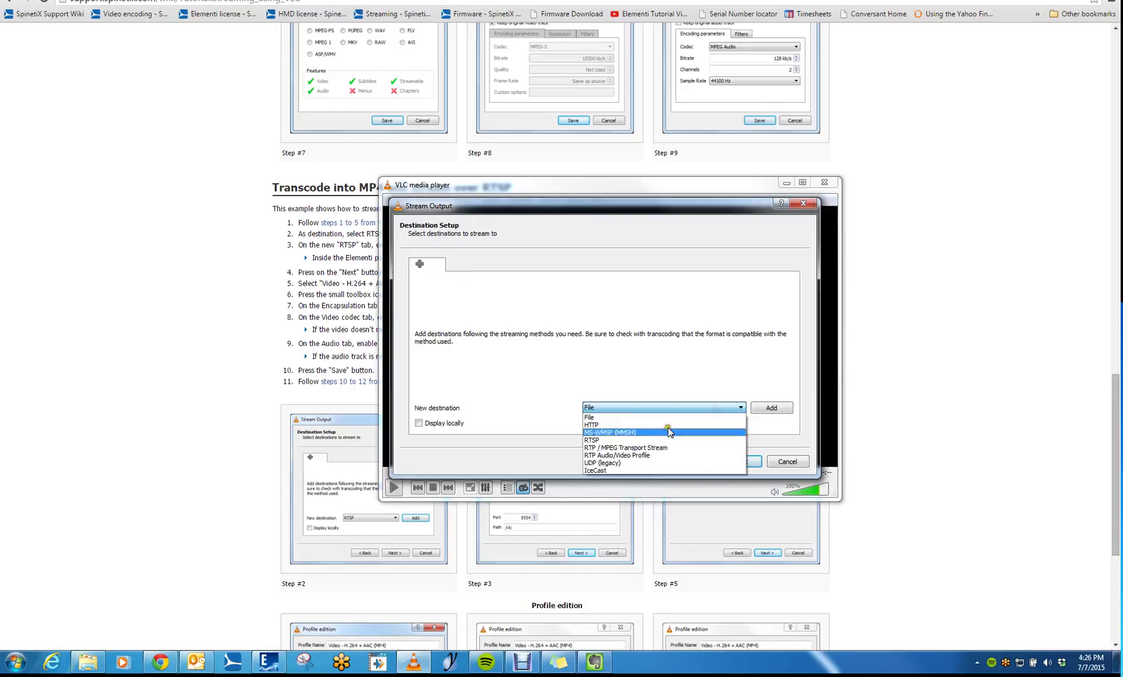
pyautogui.click(611, 440)
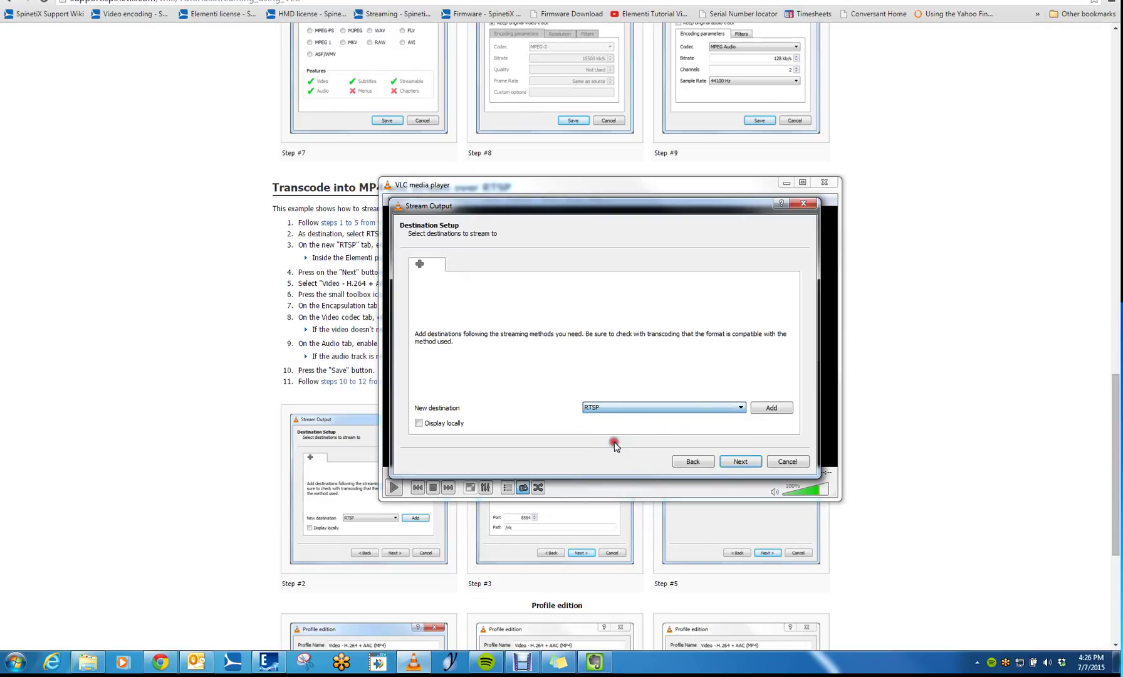
pyautogui.click(771, 409)
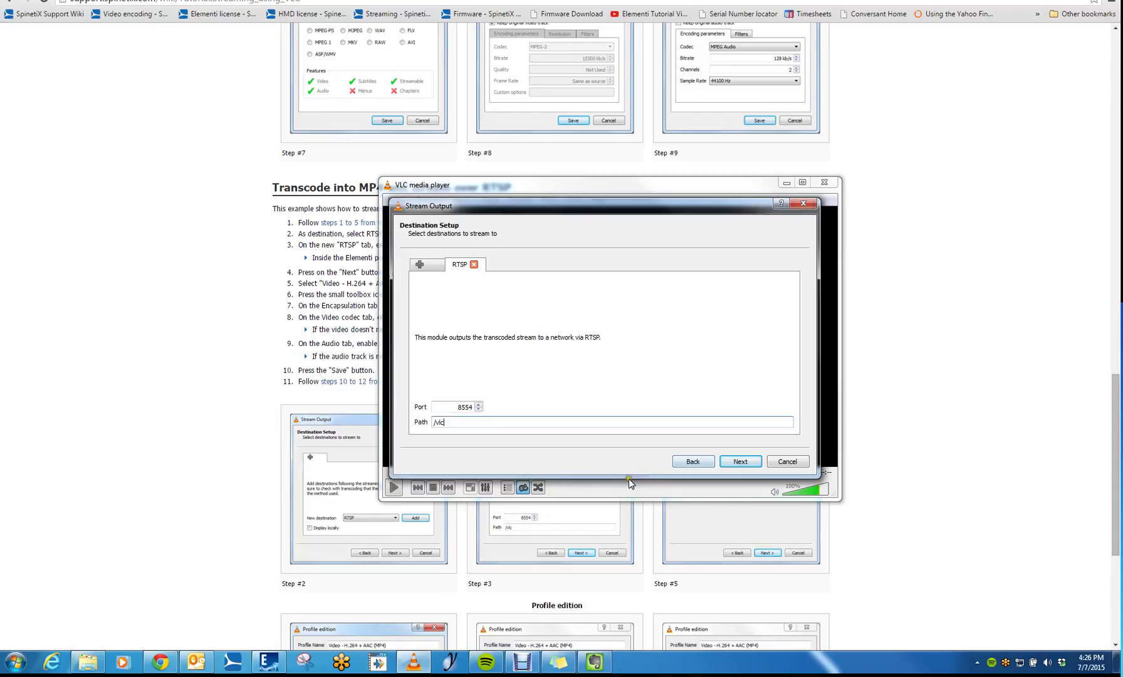
# Select the Video - H.264 + MP3 (MP4) transcoding profile with transcoding active.
pyautogui.click(740, 462)
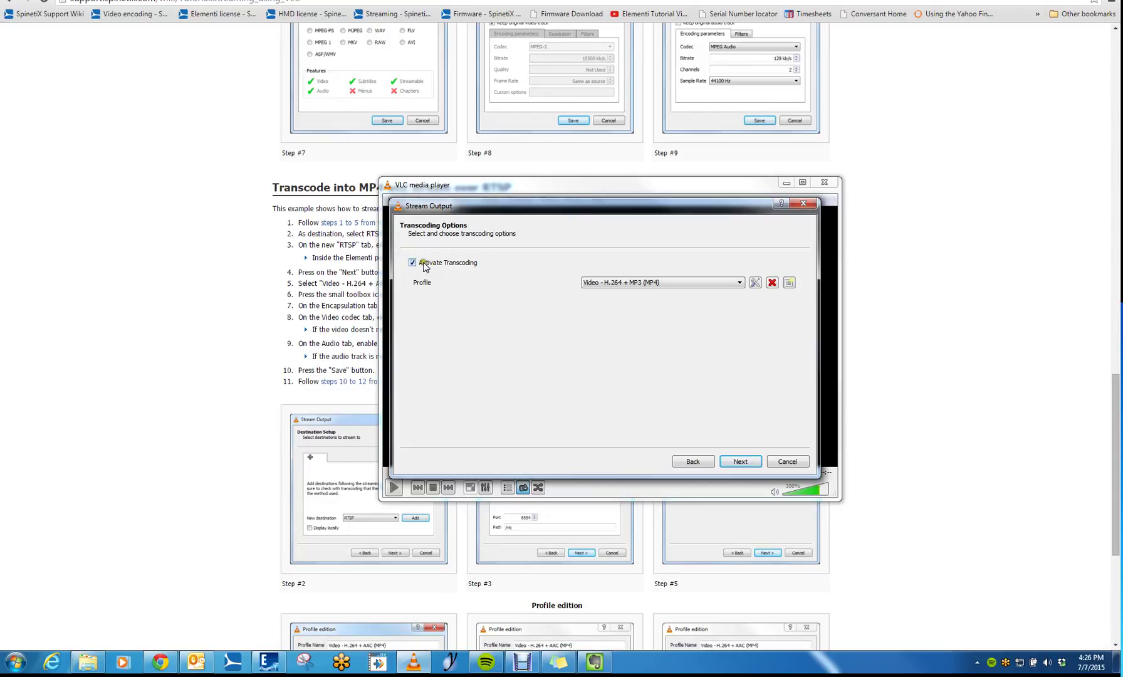
pyautogui.click(646, 284)
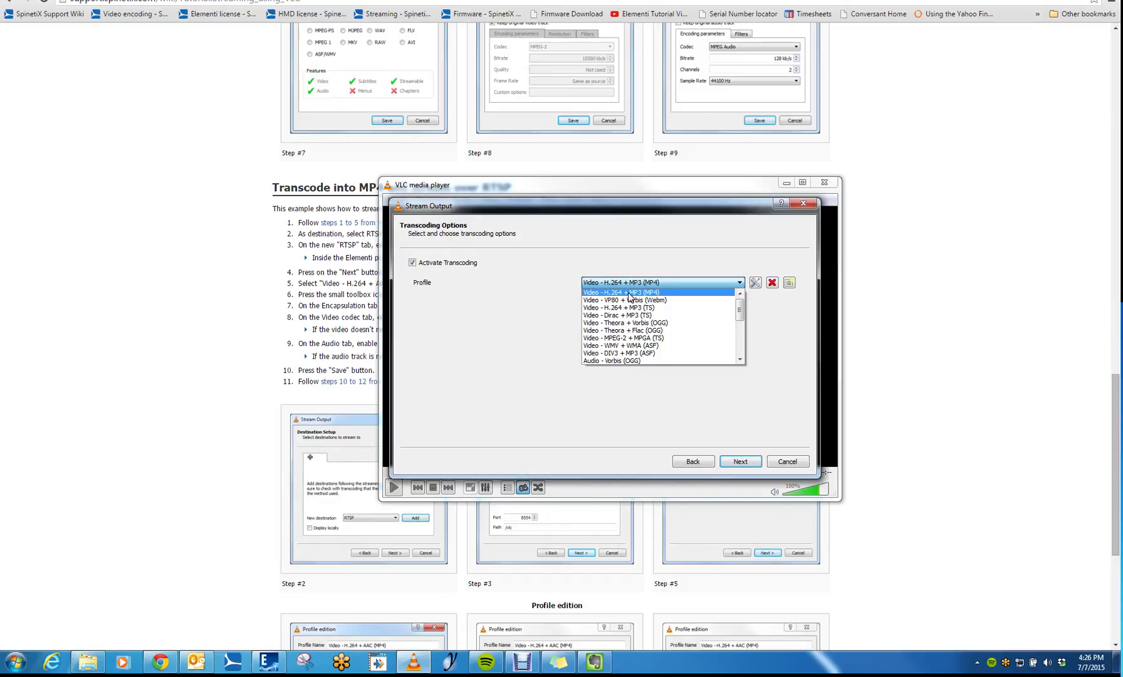
pyautogui.click(629, 293)
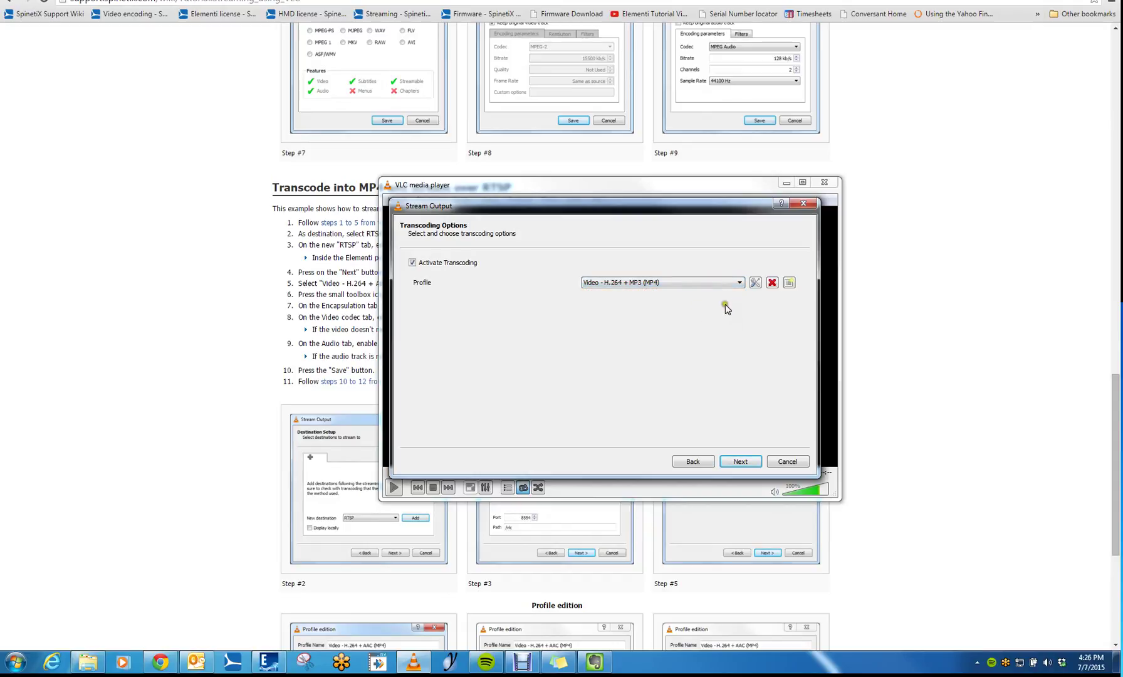
# Check the profile's MP4/MOV encapsulation, original video track and audio codec settings, and save the profile.
pyautogui.click(755, 283)
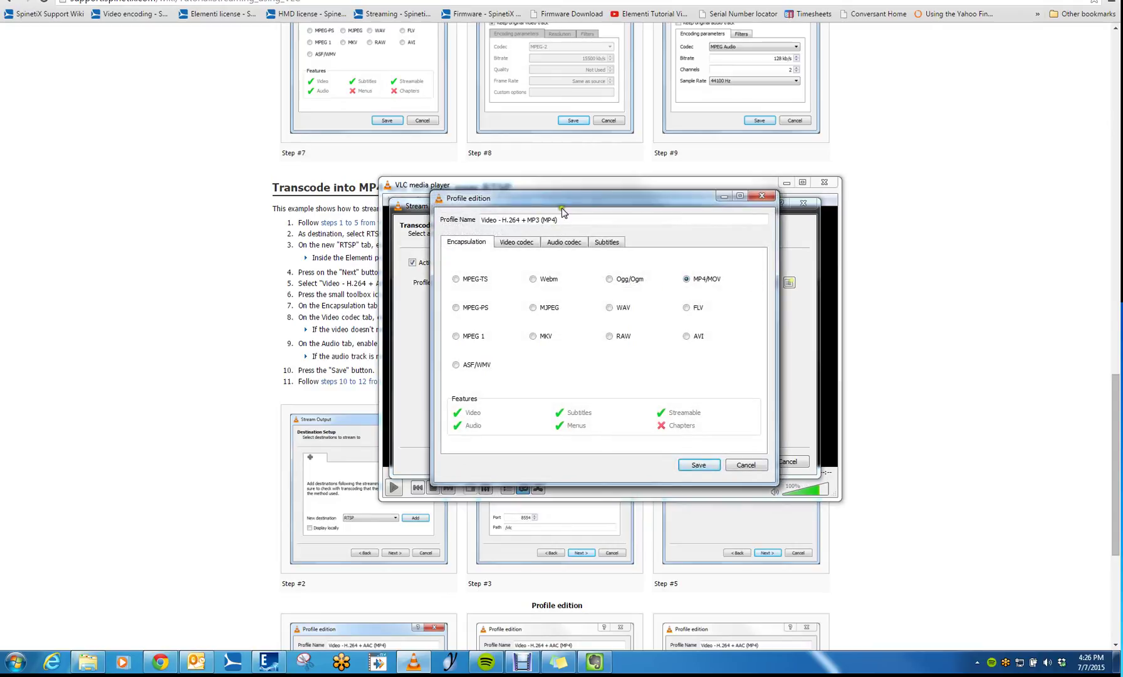
pyautogui.moveTo(557, 202); pyautogui.dragTo(563, 223)
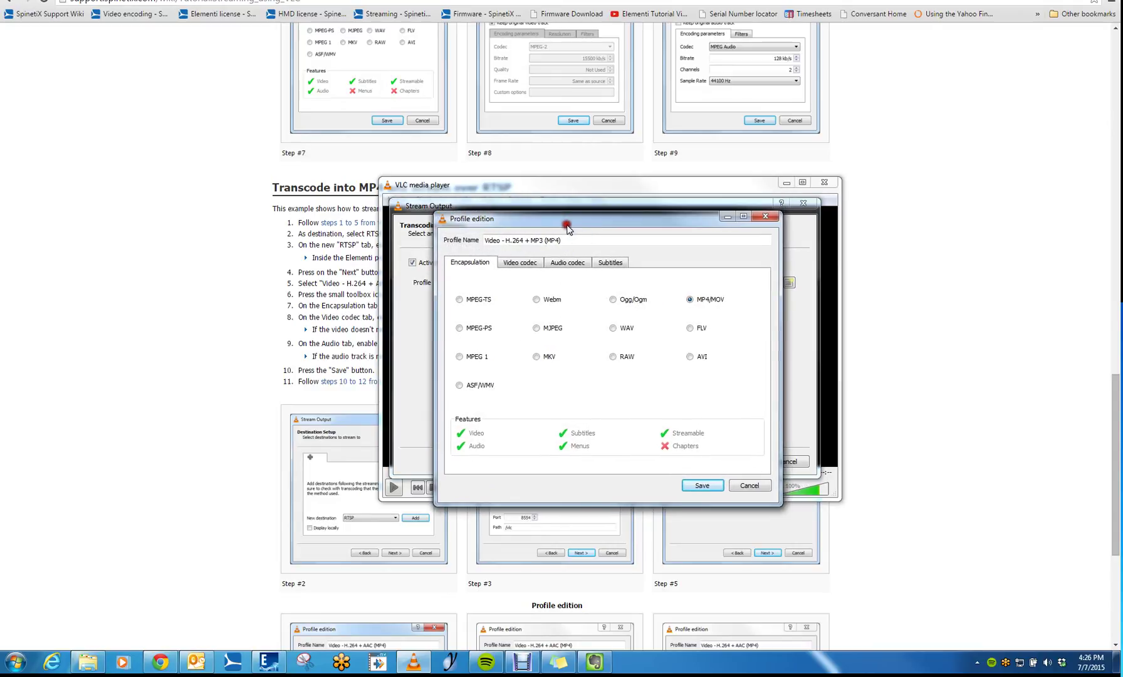
pyautogui.click(524, 265)
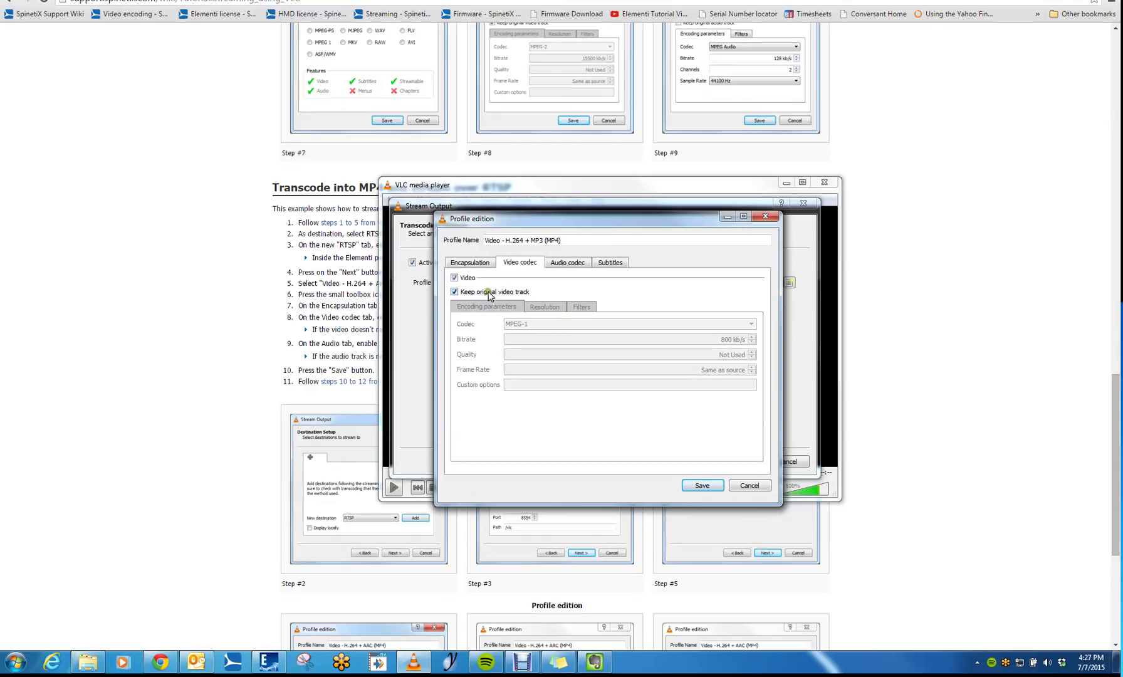
pyautogui.click(564, 262)
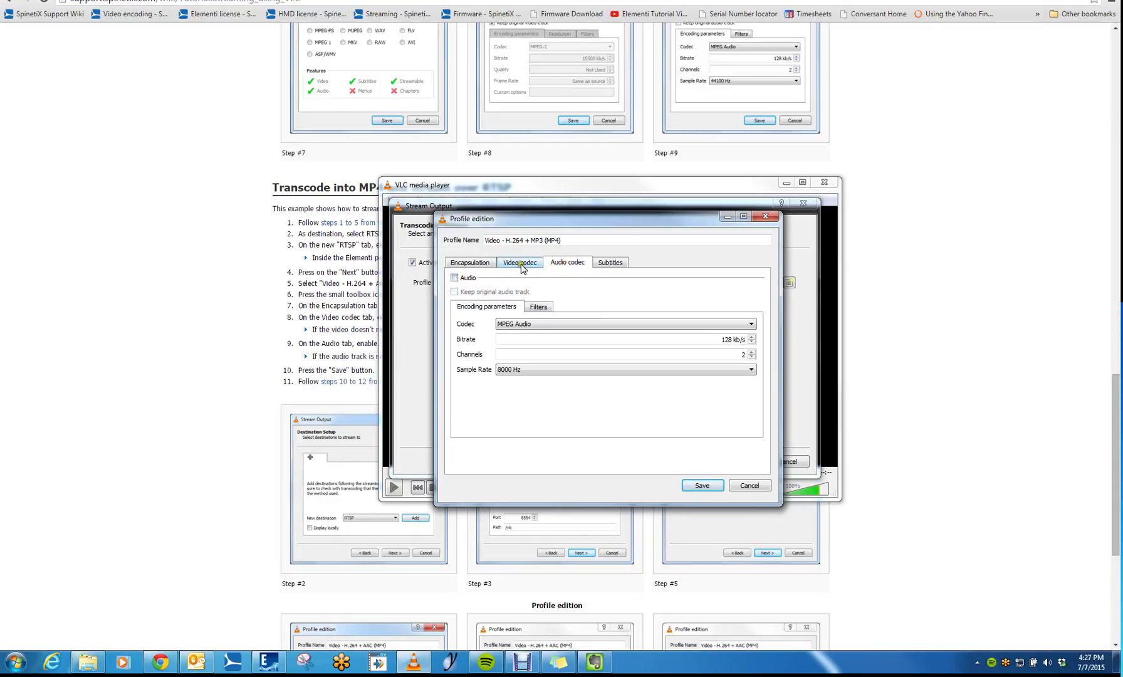
pyautogui.click(520, 263)
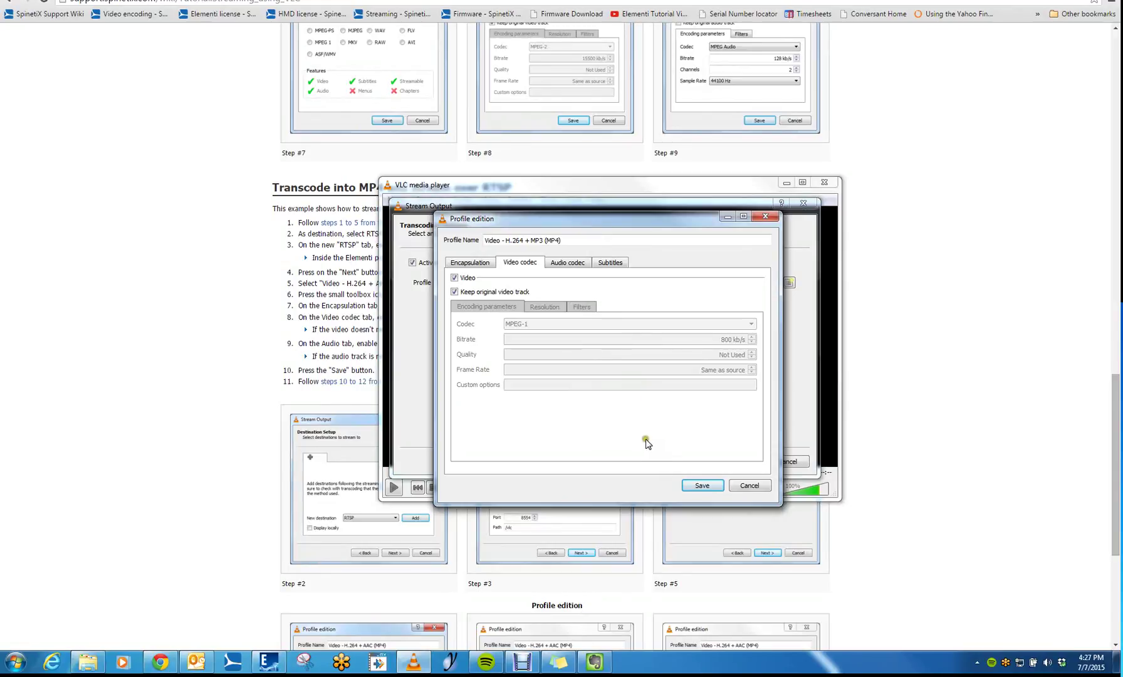
pyautogui.click(696, 486)
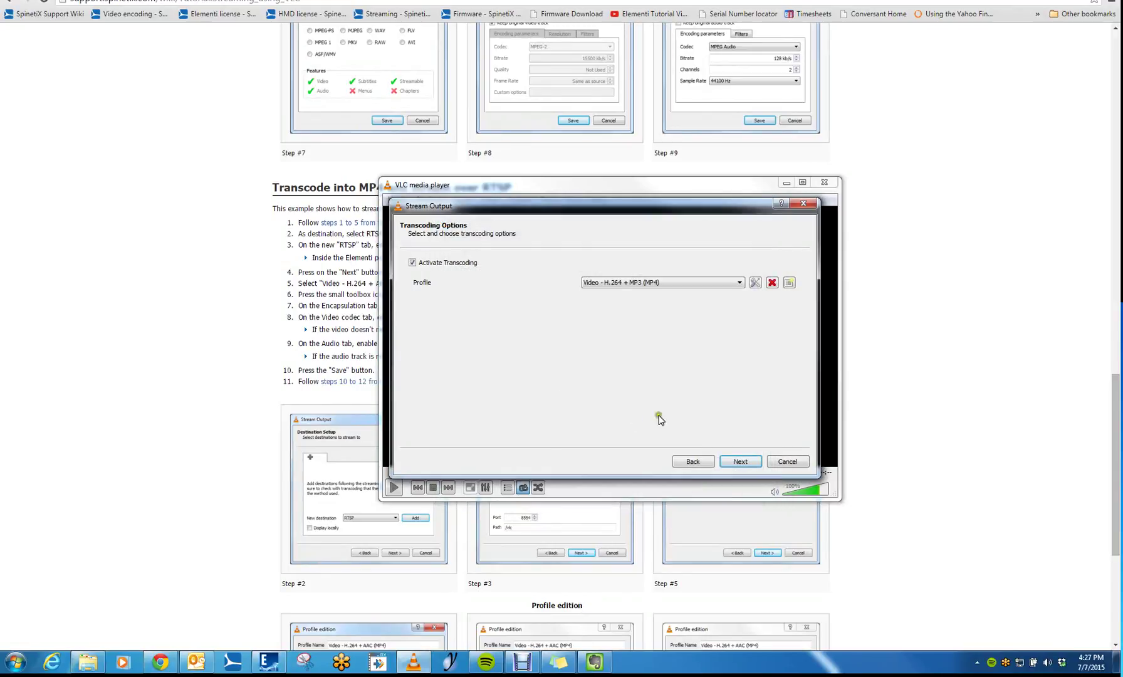
# Turn on streaming of all elementary streams and start the RTSP stream.
pyautogui.click(739, 462)
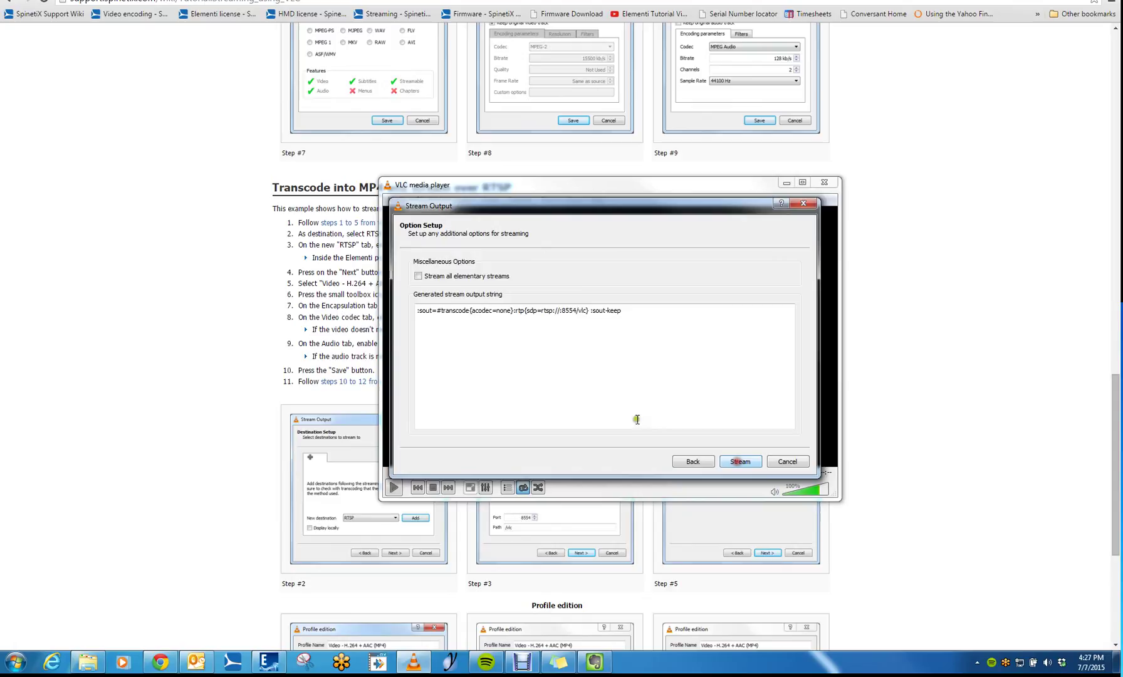
pyautogui.click(418, 276)
pyautogui.click(739, 462)
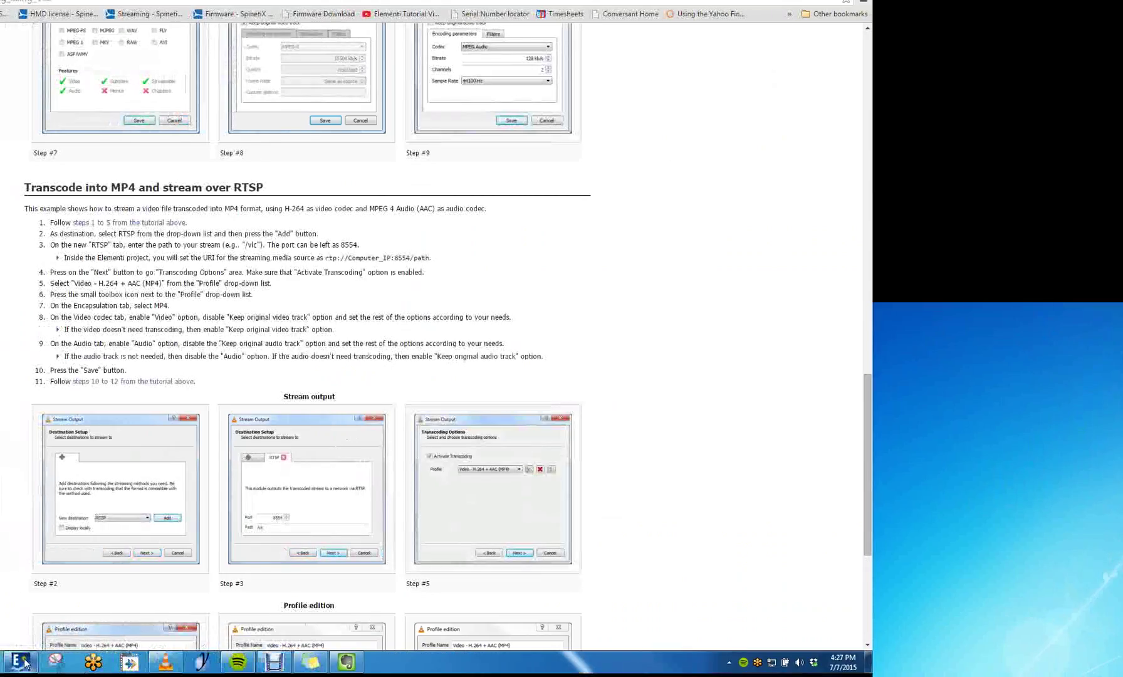
# Switch to Elementi and insert a streaming layer with the URI rtsp://43.147.148.158:8554/vlc.
pyautogui.click(21, 661)
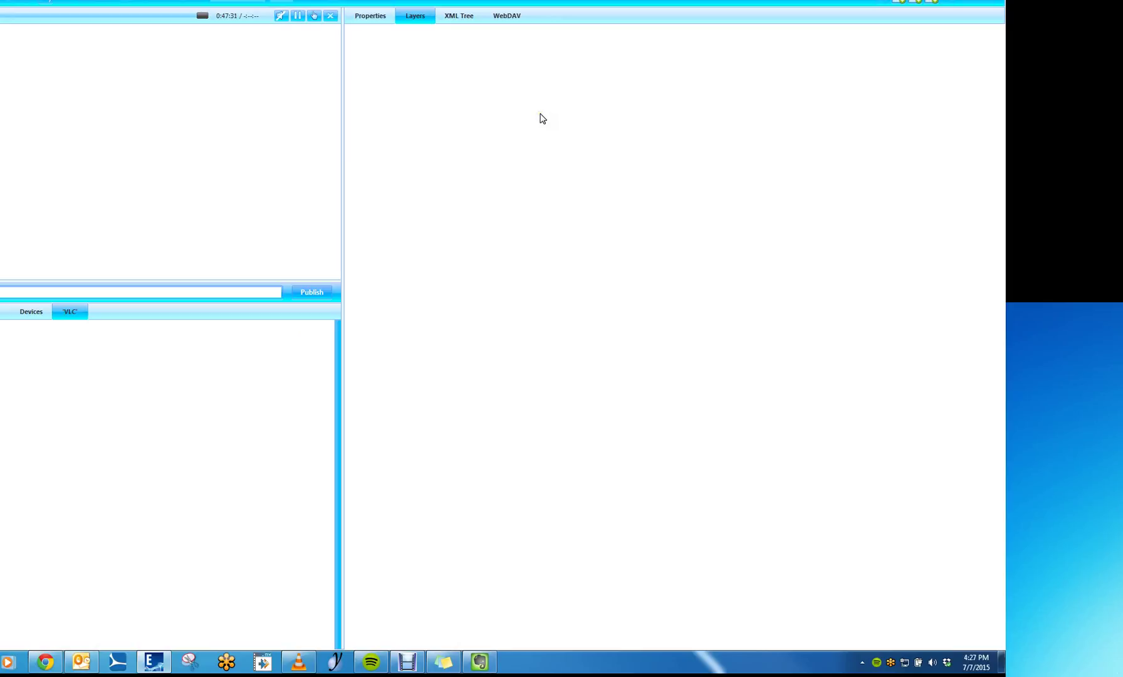
pyautogui.rightClick(541, 115)
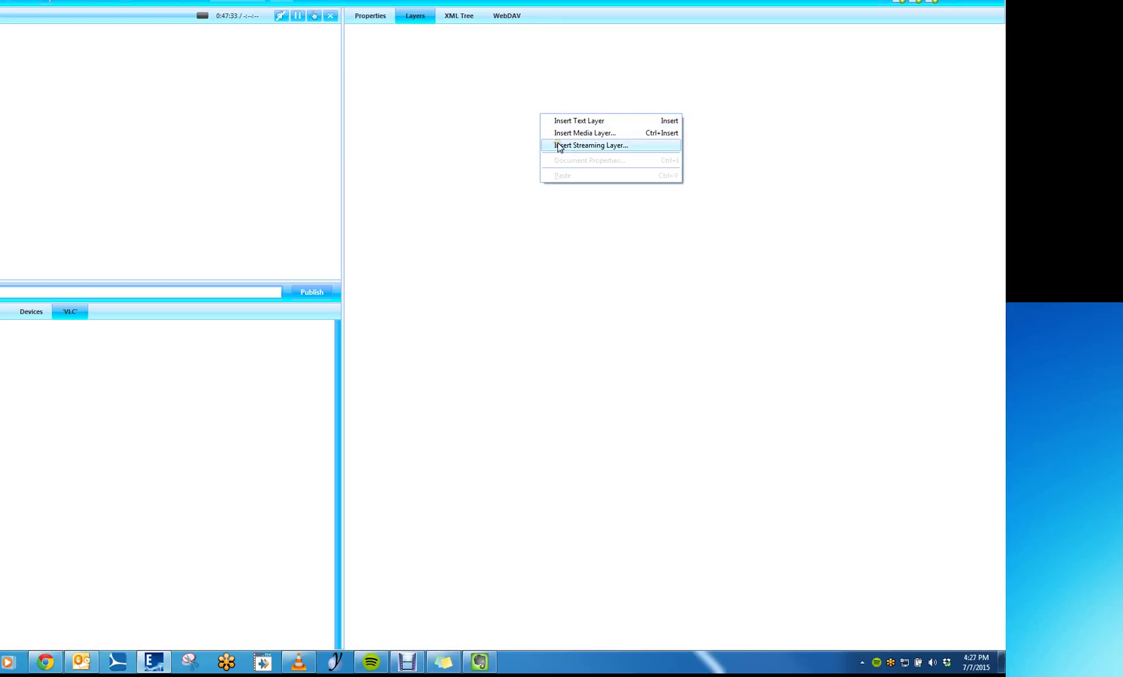
pyautogui.click(558, 145)
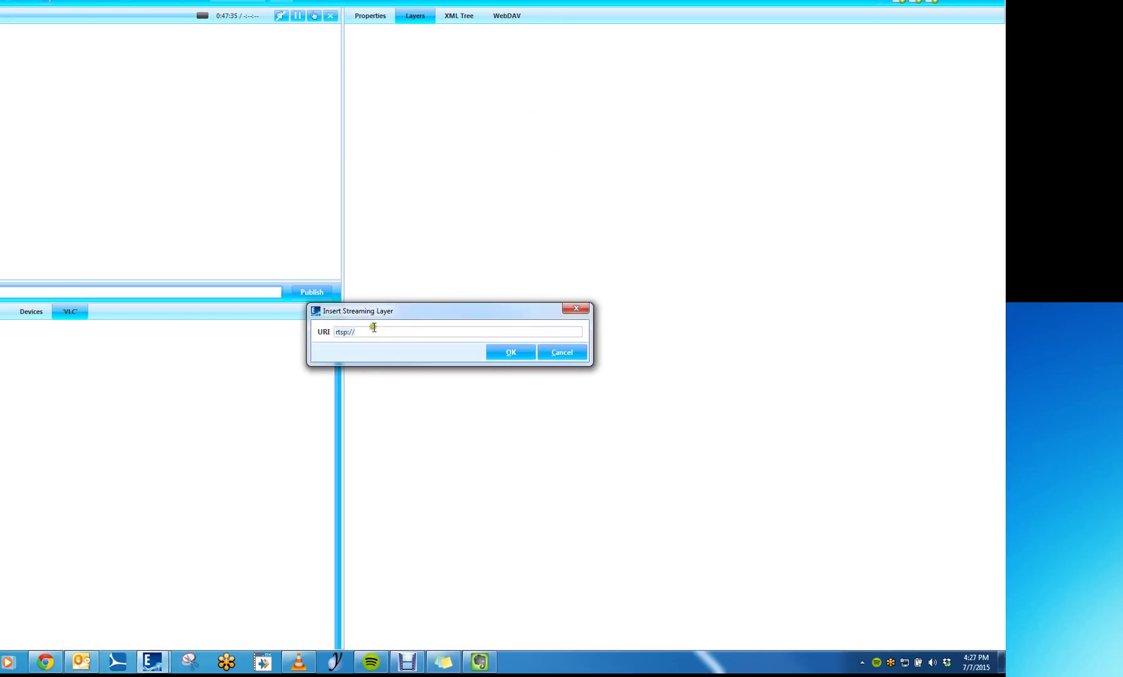
pyautogui.click(371, 334)
pyautogui.click(360, 332)
pyautogui.click(379, 332)
pyautogui.click(505, 359)
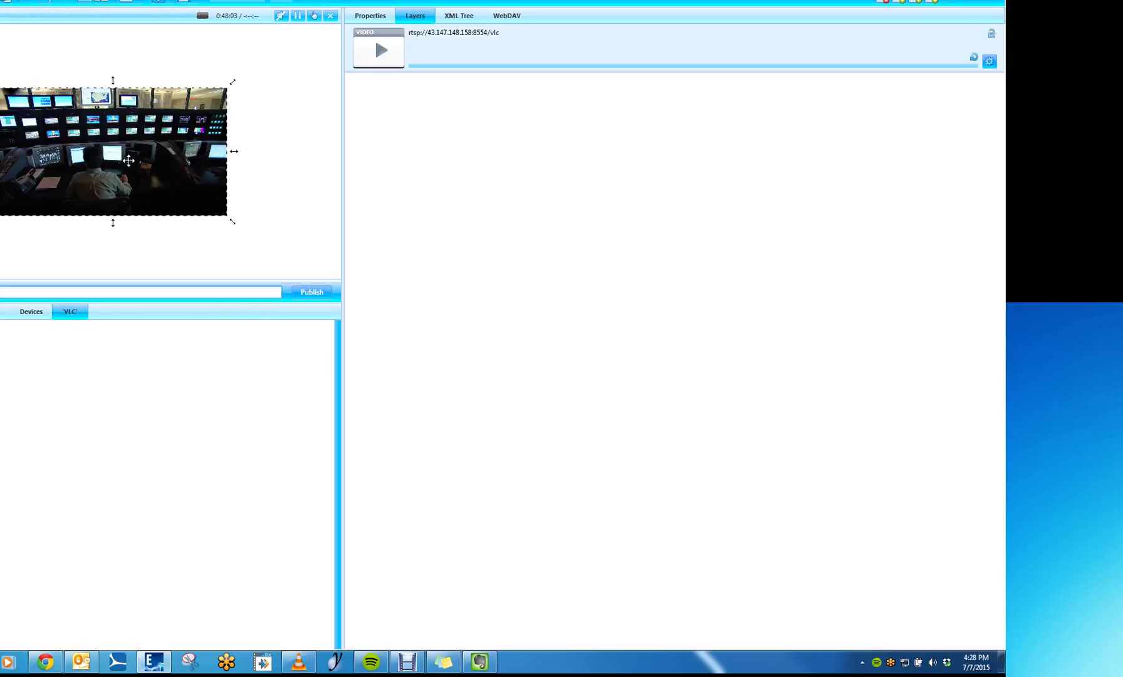
# Enlarge the streaming video layer to fill the preview area and publish the VLC project to the HMP200 device.
pyautogui.rightClick(115, 151)
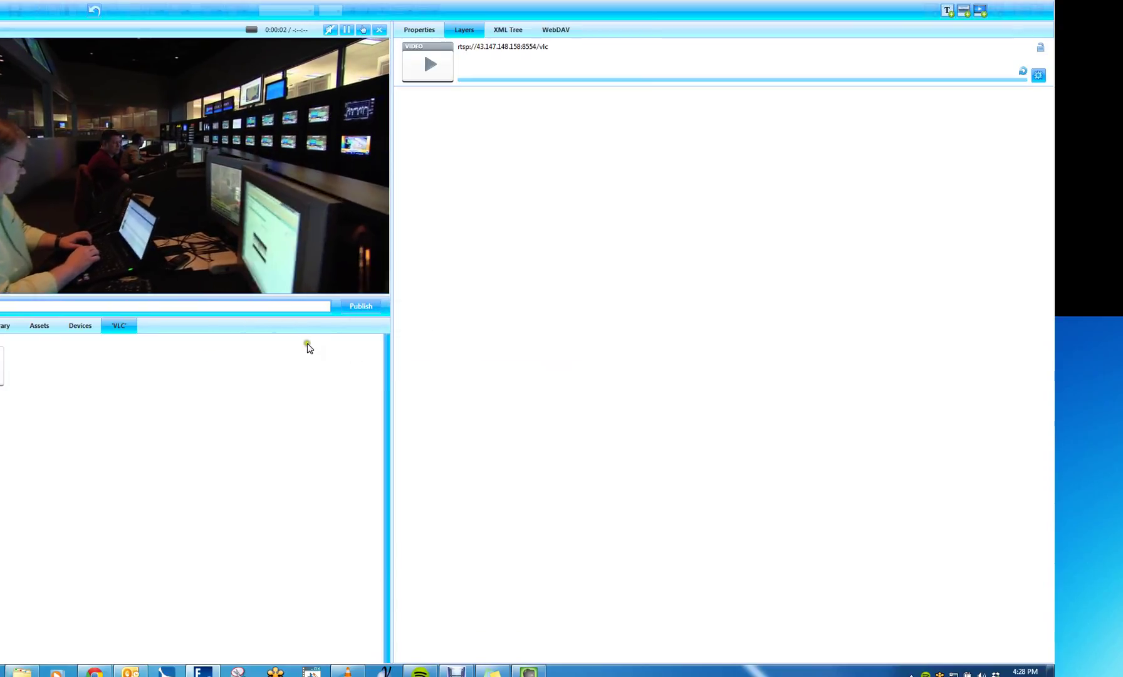
pyautogui.click(360, 306)
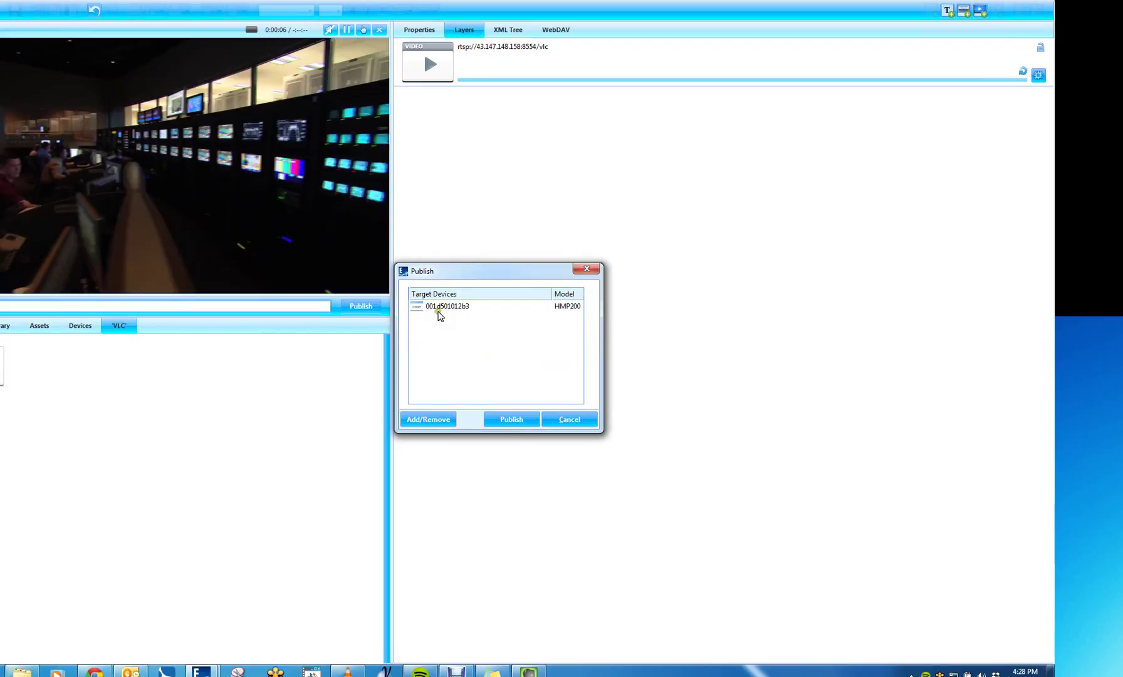
pyautogui.click(502, 418)
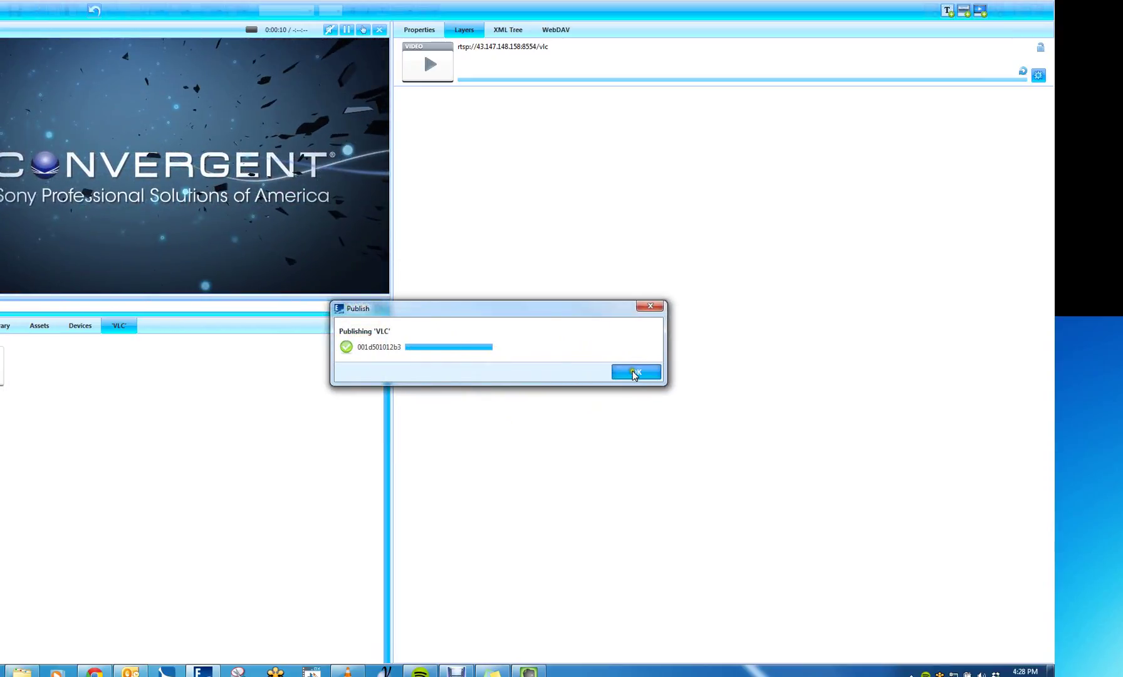
# Pause the project preview after publishing and open the HMP Control Center of the HMP200 player that received the VLC project.
pyautogui.click(634, 374)
pyautogui.click(346, 30)
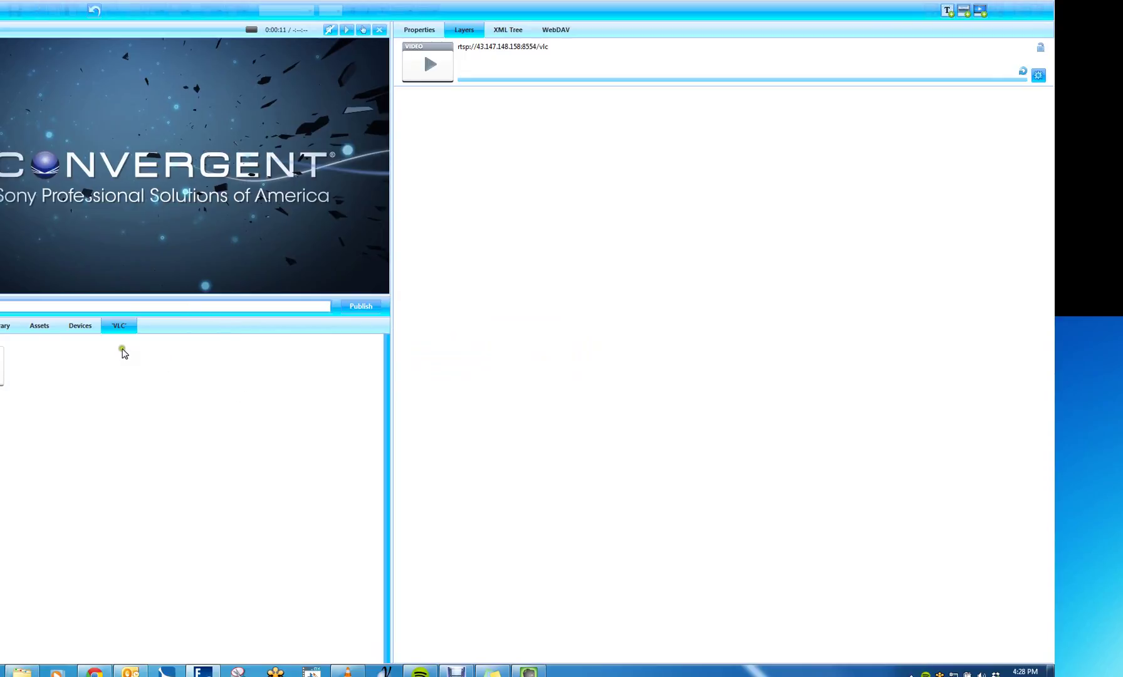
pyautogui.click(80, 327)
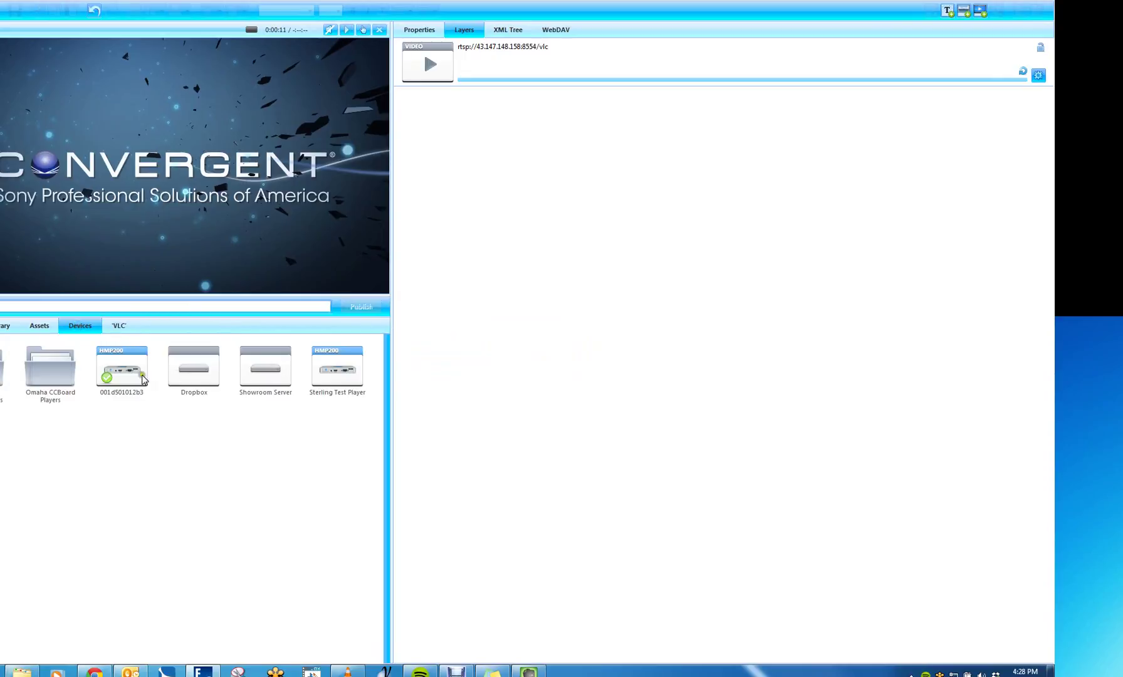
pyautogui.rightClick(125, 374)
pyautogui.click(151, 414)
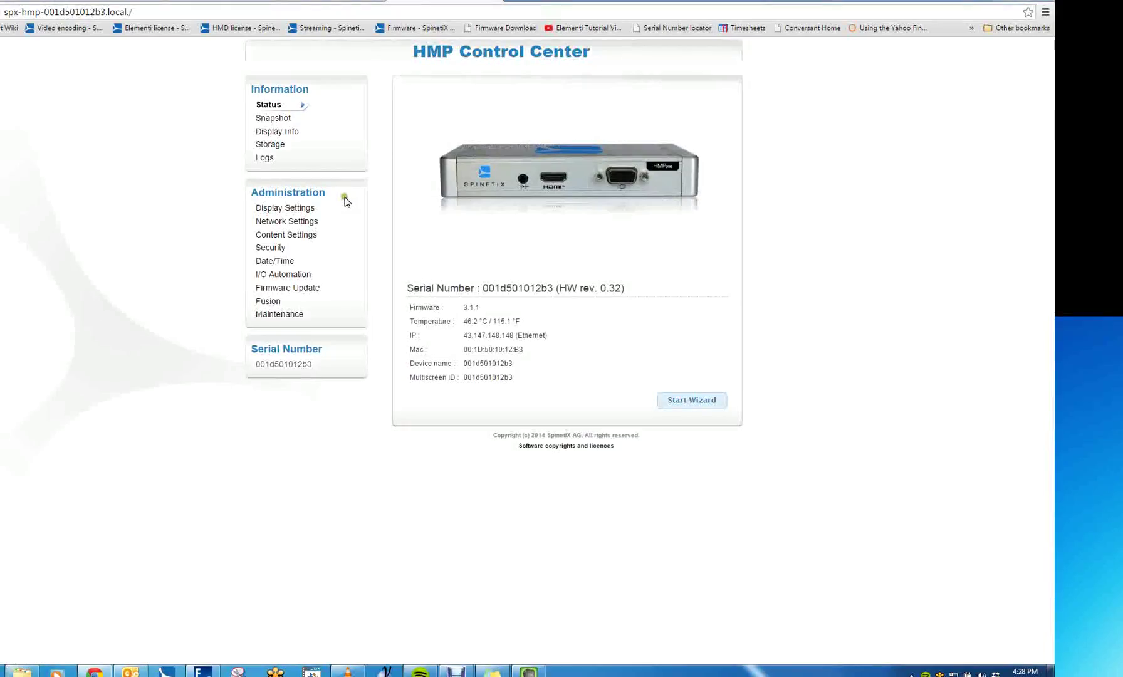
# View the player's output snapshot, refresh it to check the streamed video, and switch back to Elementi.
pyautogui.click(274, 117)
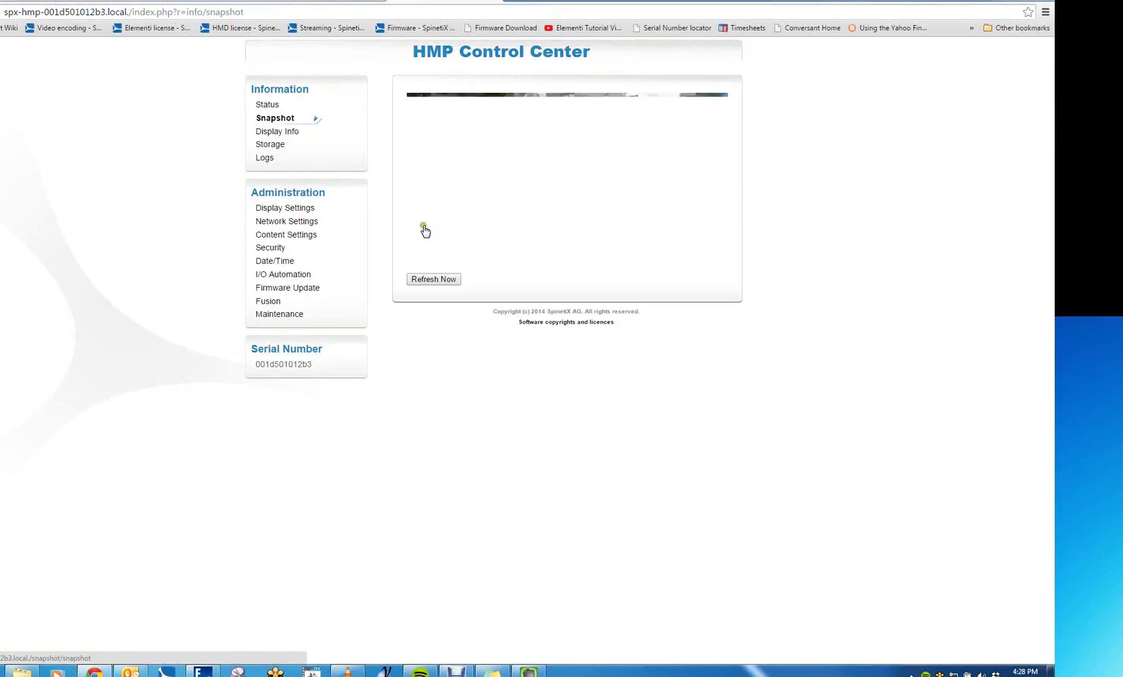
pyautogui.click(441, 278)
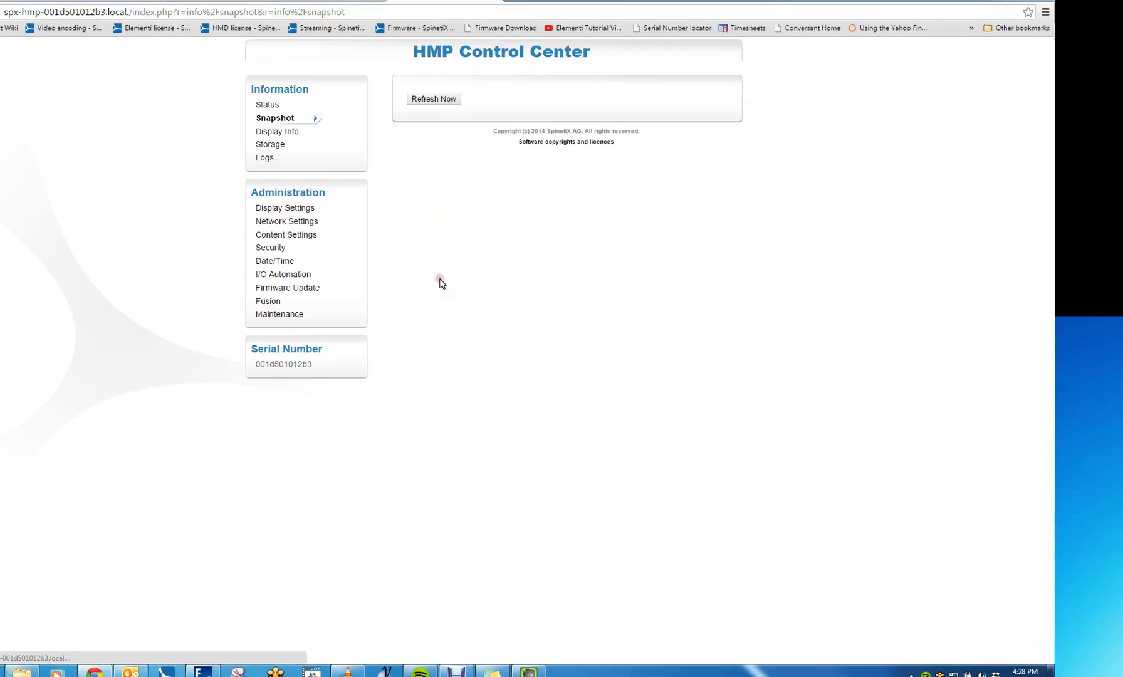
pyautogui.click(436, 279)
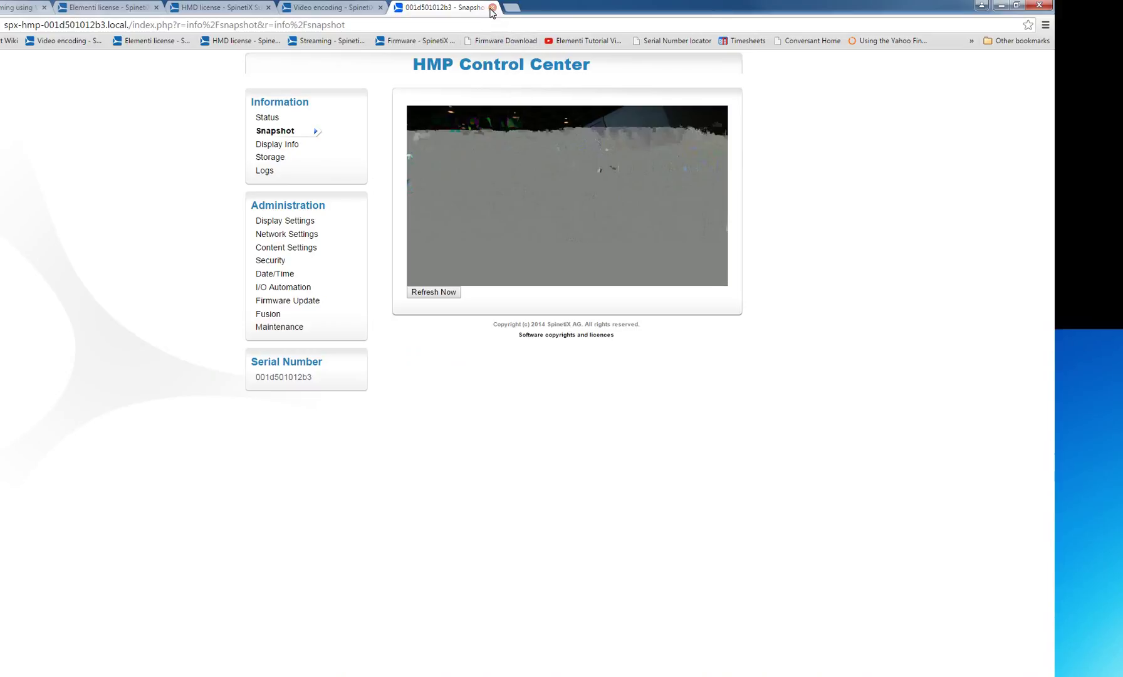
pyautogui.click(202, 667)
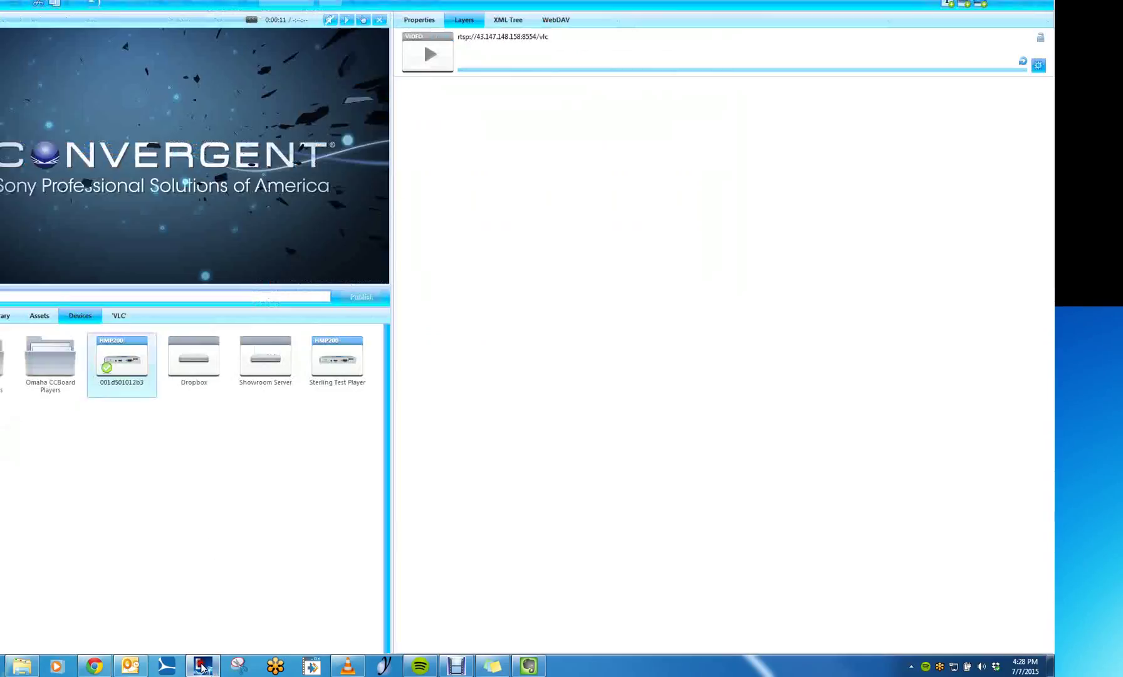
pyautogui.click(260, 554)
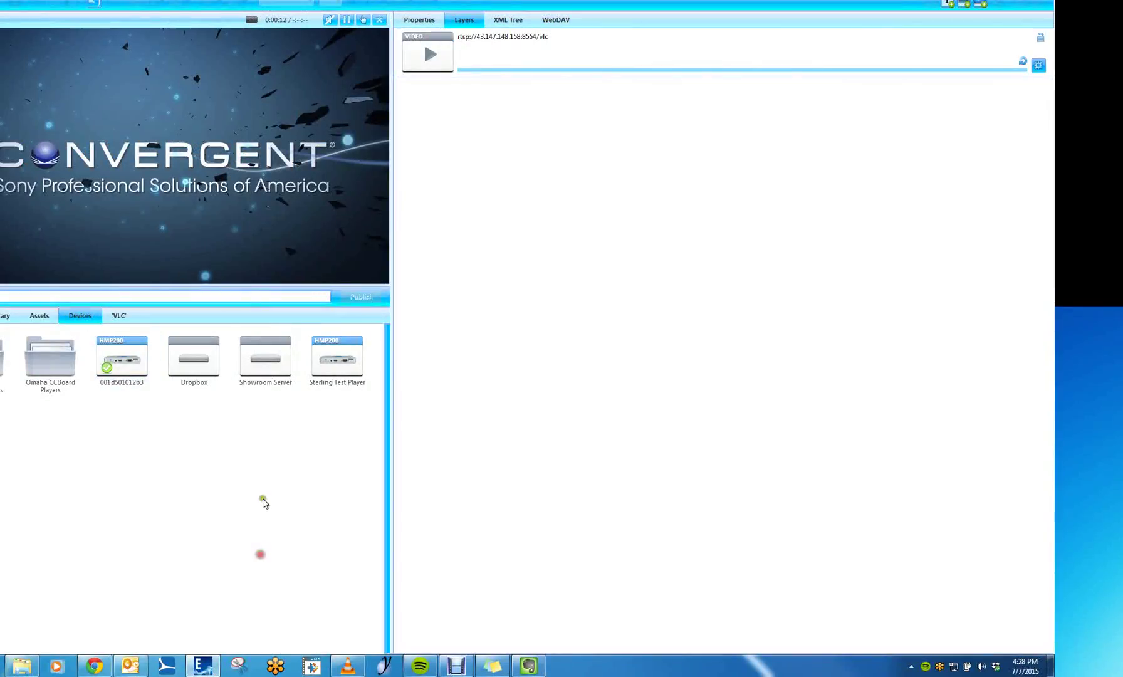